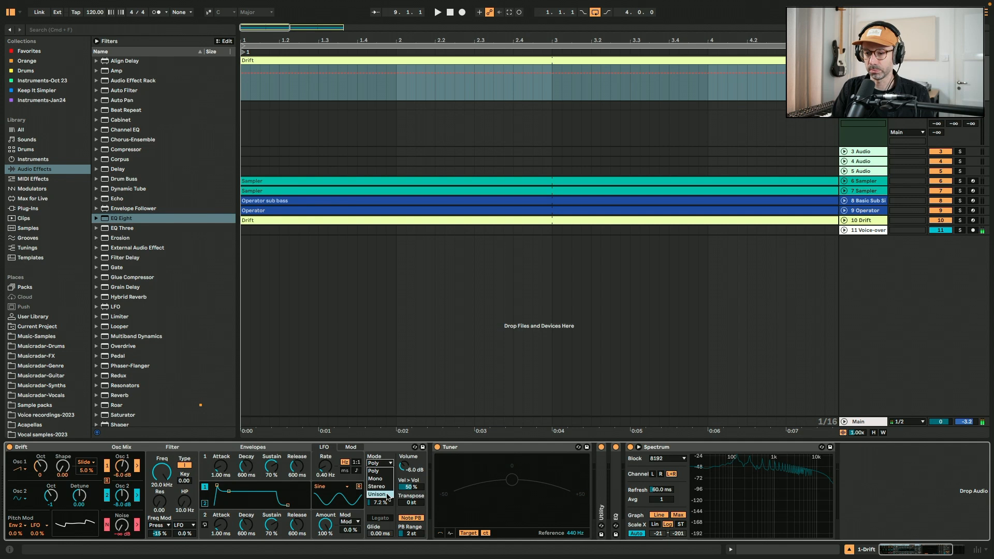
Set Drift's voice mode to Unison and raise its unison spread to 59%
{"action": "left_click", "coordinate": [387, 494]}
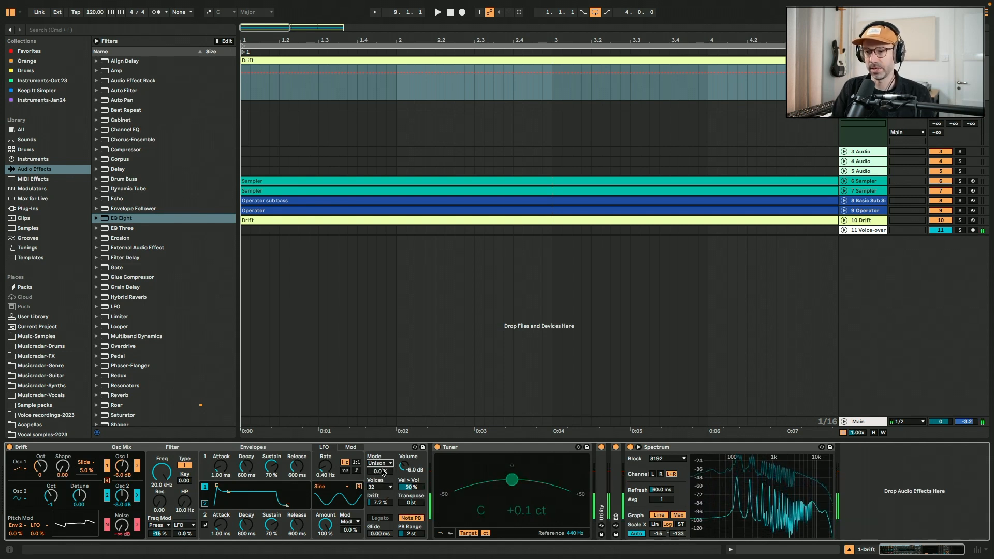
{"action": "left_click_drag", "start_coordinate": [378, 471], "coordinate": [378, 465]}
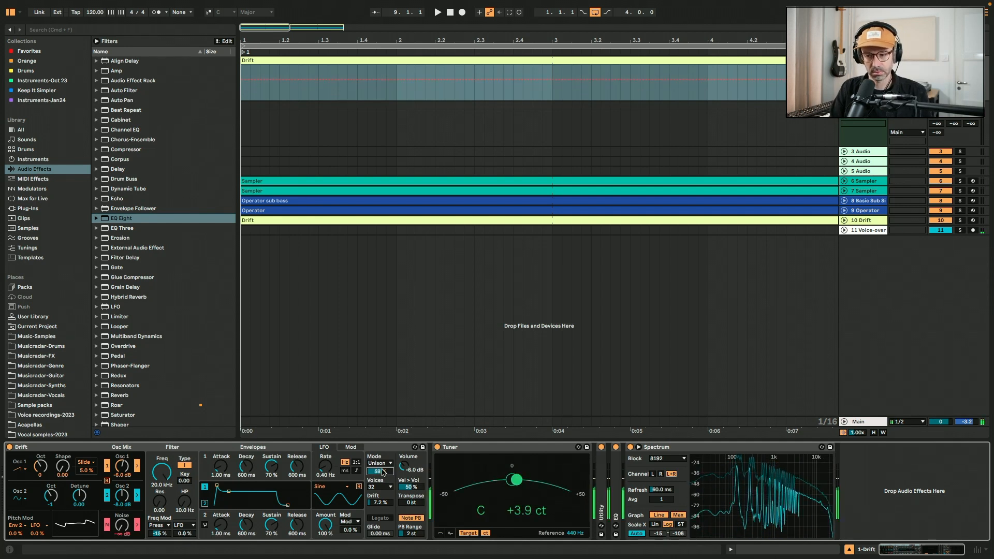
{"action": "left_click_drag", "start_coordinate": [382, 472], "coordinate": [382, 508]}
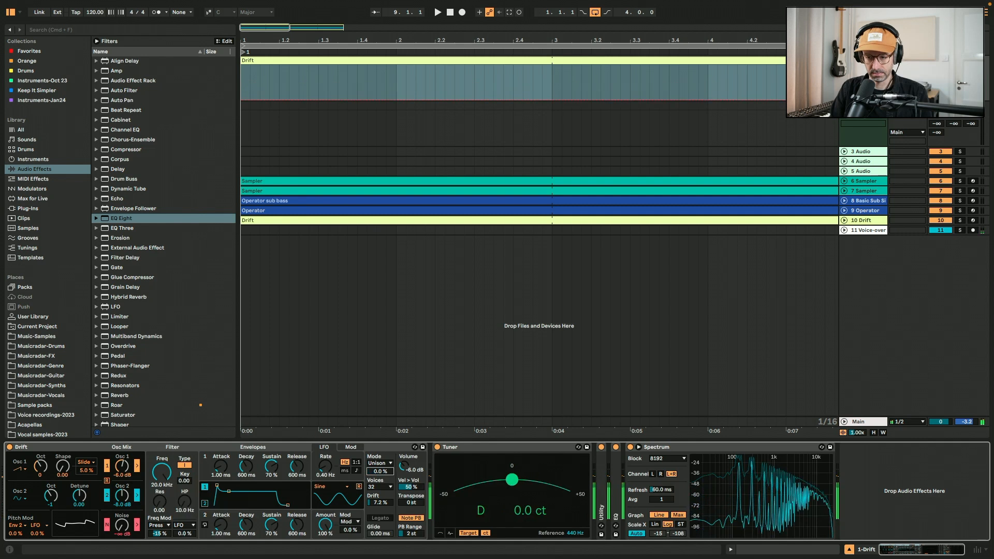
{"action": "left_click_drag", "start_coordinate": [380, 472], "coordinate": [380, 465]}
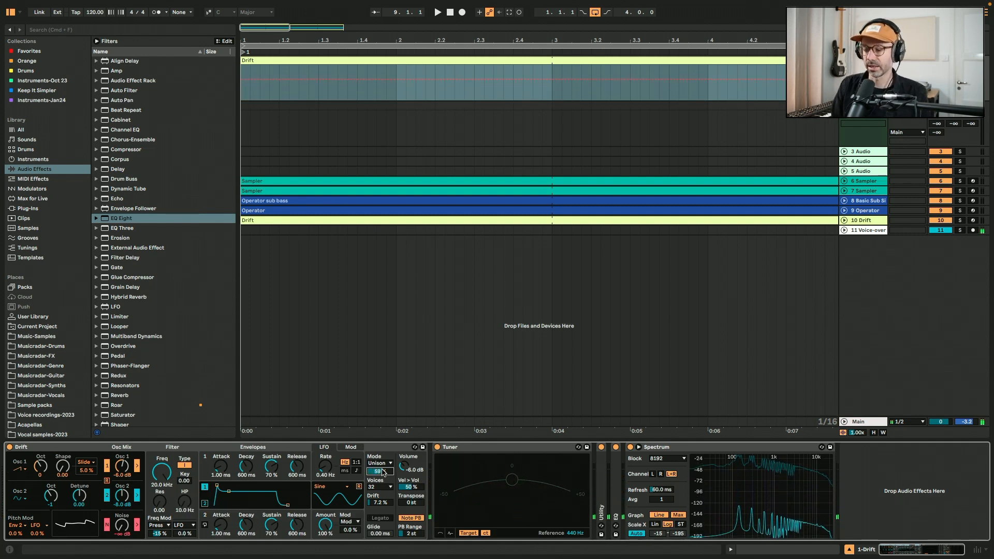
Change Drift's oscillator 2 waveform to the same sawtooth shape as oscillator 1
{"action": "left_click", "coordinate": [24, 499]}
{"action": "left_click", "coordinate": [23, 531]}
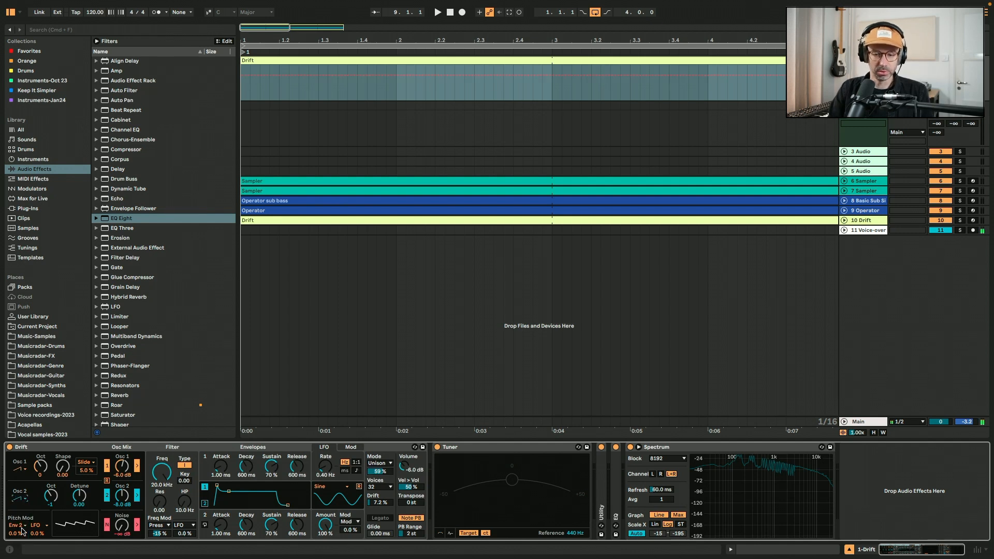
{"action": "left_click", "coordinate": [35, 449]}
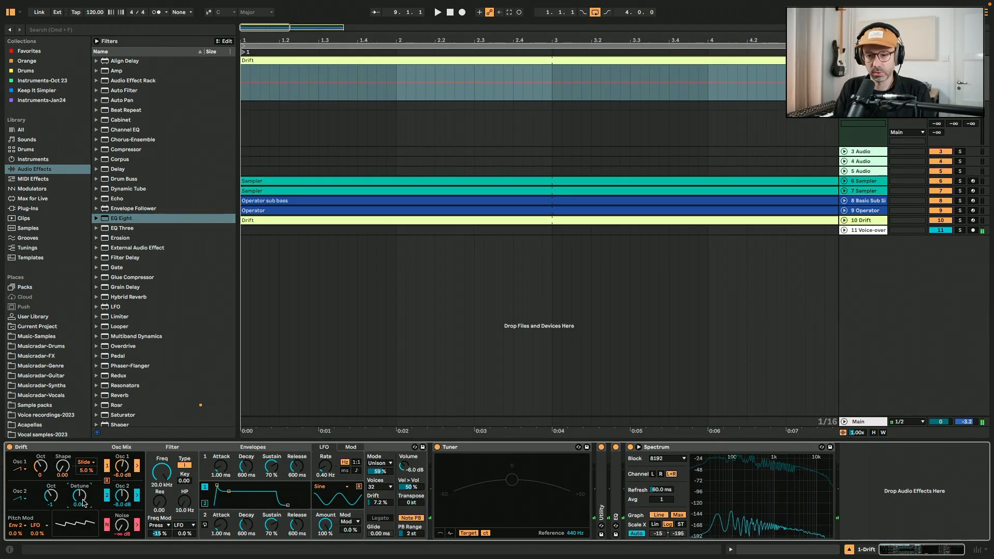
Set the release of Drift's envelope 1 to 1.20 s
{"action": "left_click", "coordinate": [154, 450]}
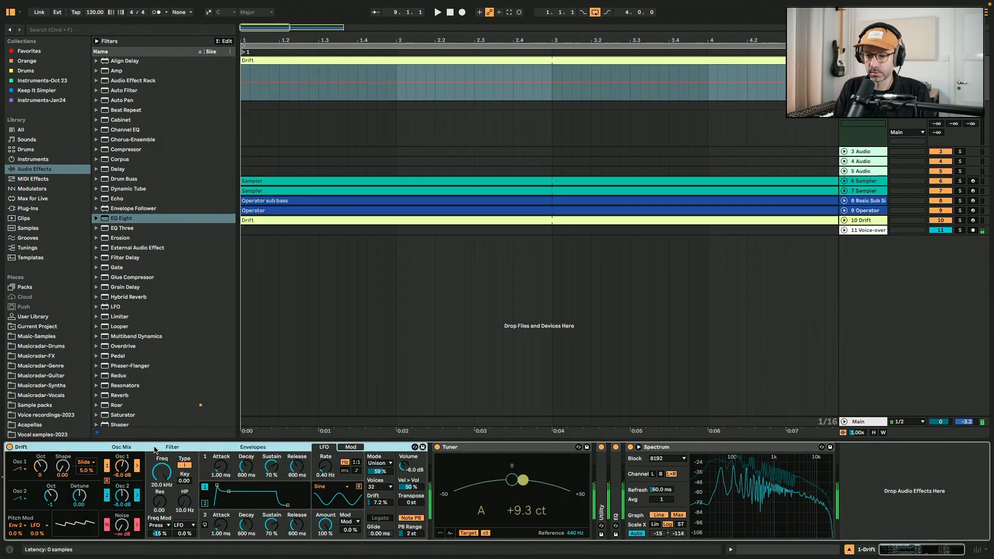
{"action": "left_click", "coordinate": [301, 468]}
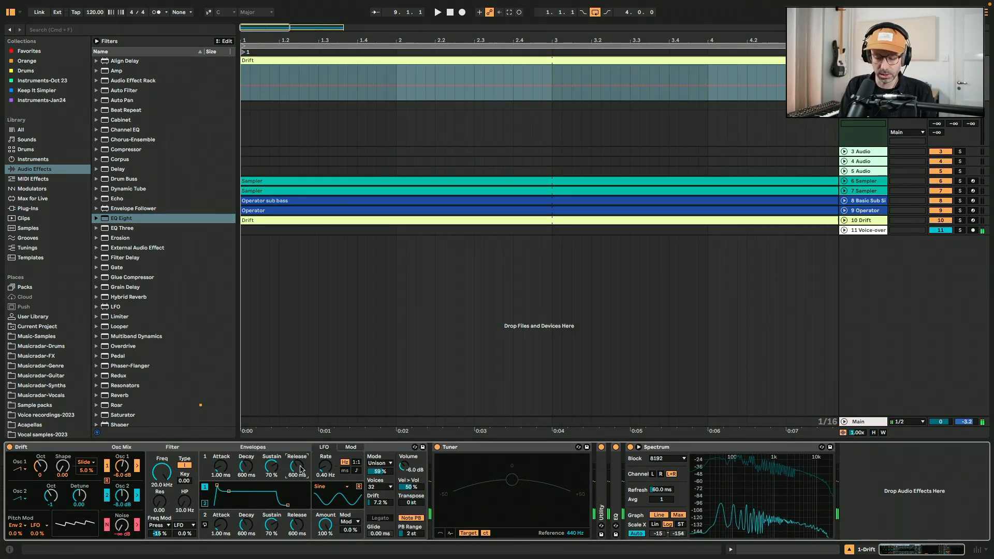
{"action": "type", "text": "1"}
{"action": "type", "text": "000"}
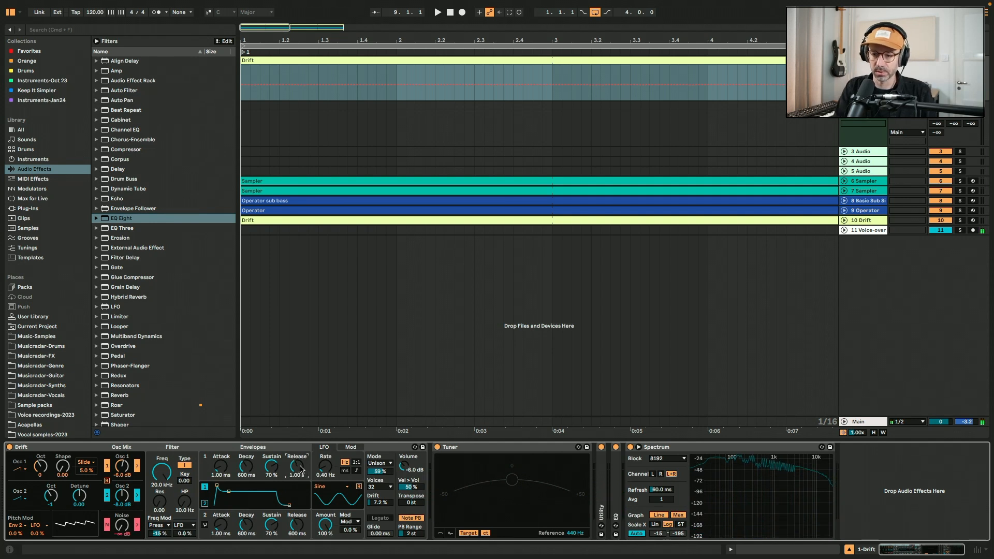
{"action": "type", "text": "1200"}
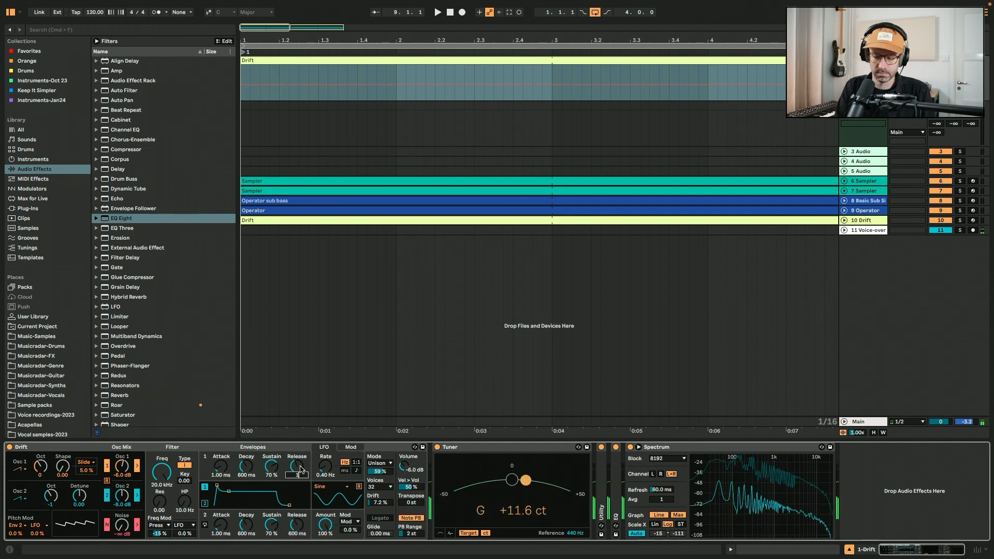
{"action": "key", "text": "Return"}
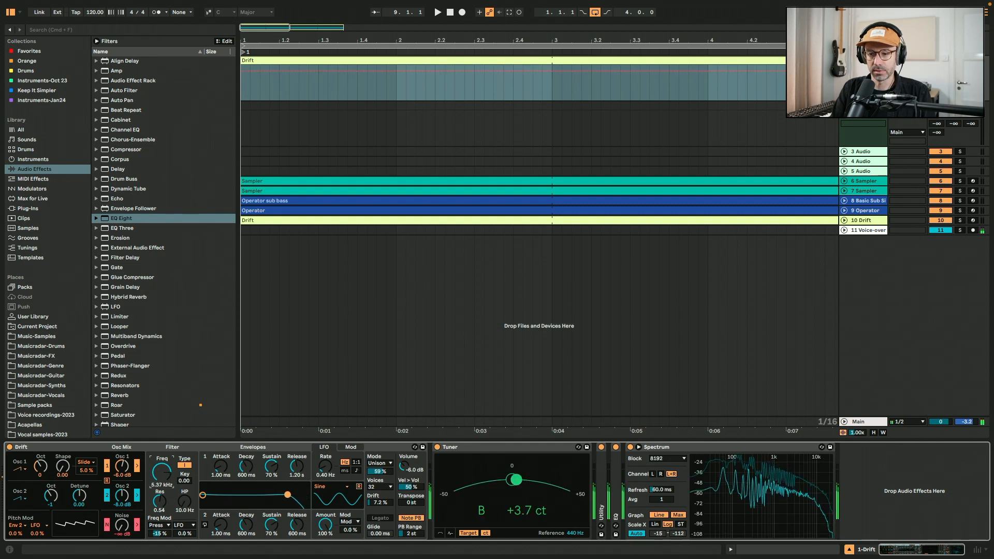
Lower Drift's filter frequency to about 1.52 kHz and raise the filter resonance to about 0.63
{"action": "mouse_move", "coordinate": [166, 472]}
{"action": "left_mouse_down"}
{"action": "mouse_move", "coordinate": [167, 430]}
{"action": "mouse_move", "coordinate": [166, 462]}
{"action": "left_mouse_up"}
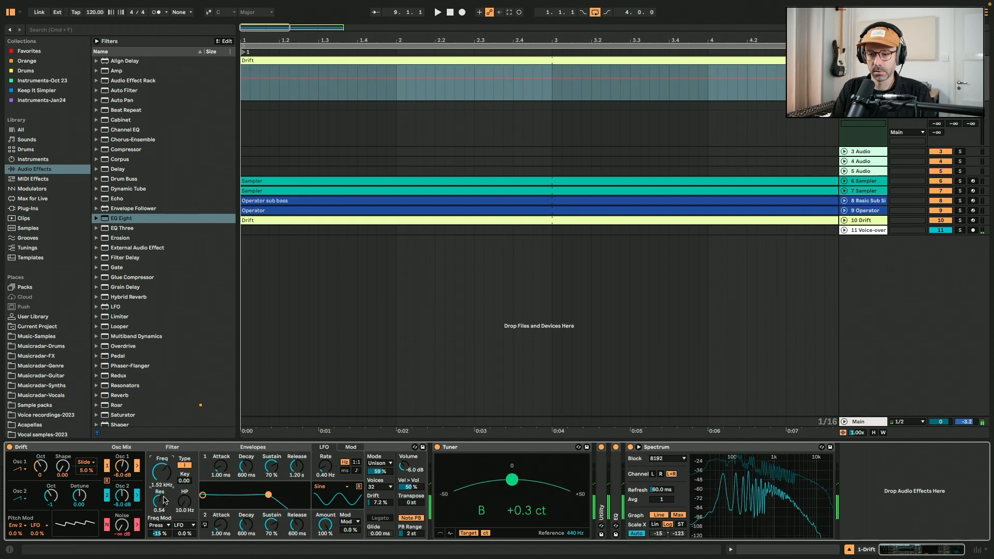
{"action": "left_click_drag", "start_coordinate": [160, 501], "coordinate": [160, 492]}
Add an LFO after Drift, mapped to its low-pass filter frequency, with a 0.20 Hz rate and a minimum range of 80%
{"action": "mouse_move", "coordinate": [119, 309]}
{"action": "left_mouse_down"}
{"action": "mouse_move", "coordinate": [393, 495]}
{"action": "mouse_move", "coordinate": [420, 493]}
{"action": "left_mouse_up"}
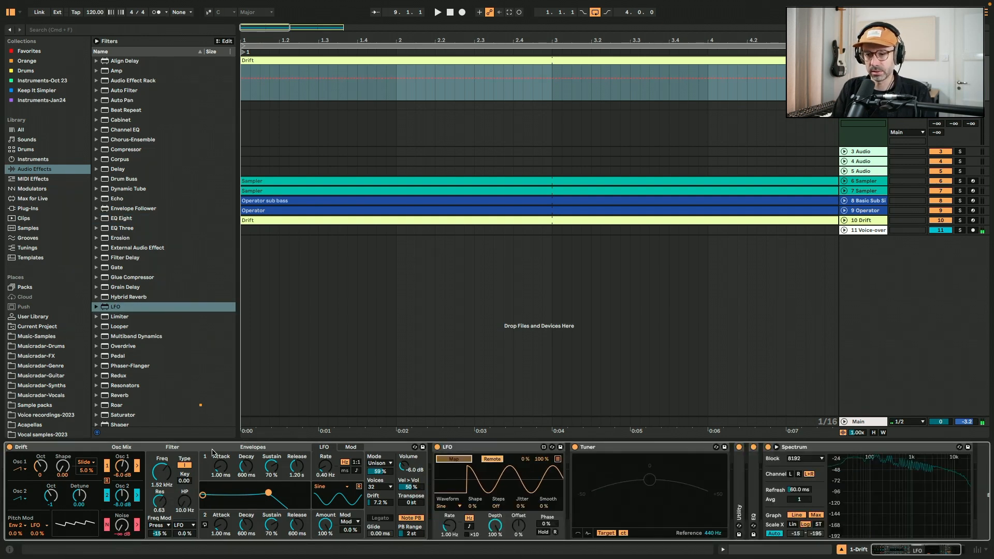
{"action": "left_click", "coordinate": [161, 471]}
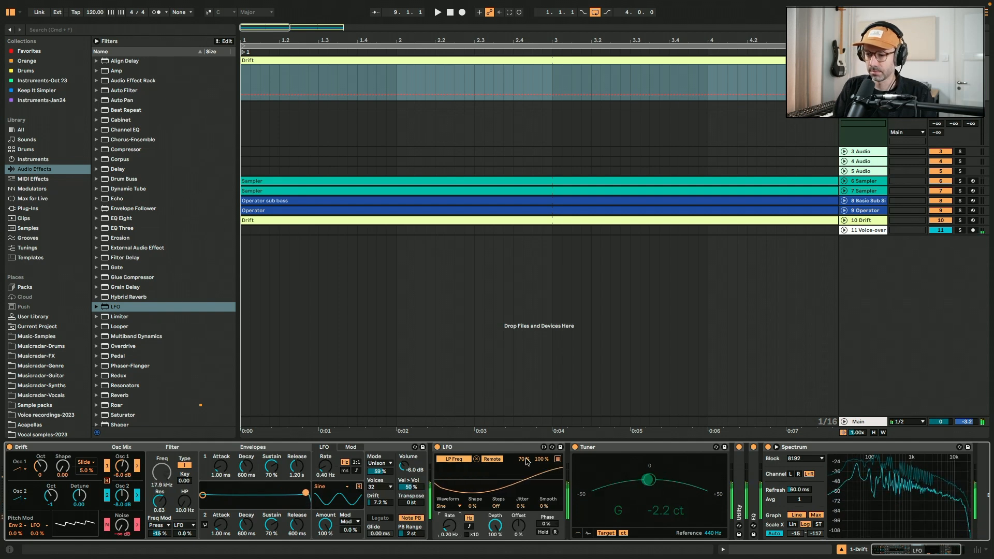
{"action": "left_click_drag", "start_coordinate": [524, 460], "coordinate": [524, 452]}
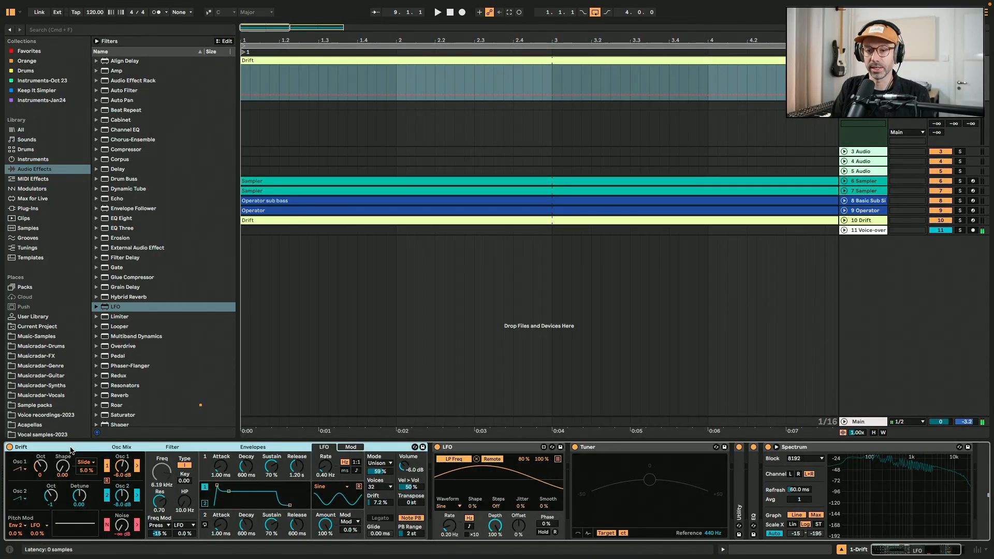
Group Drift into an Instrument Rack and show the rack's chain list
{"action": "right_click", "coordinate": [71, 450]}
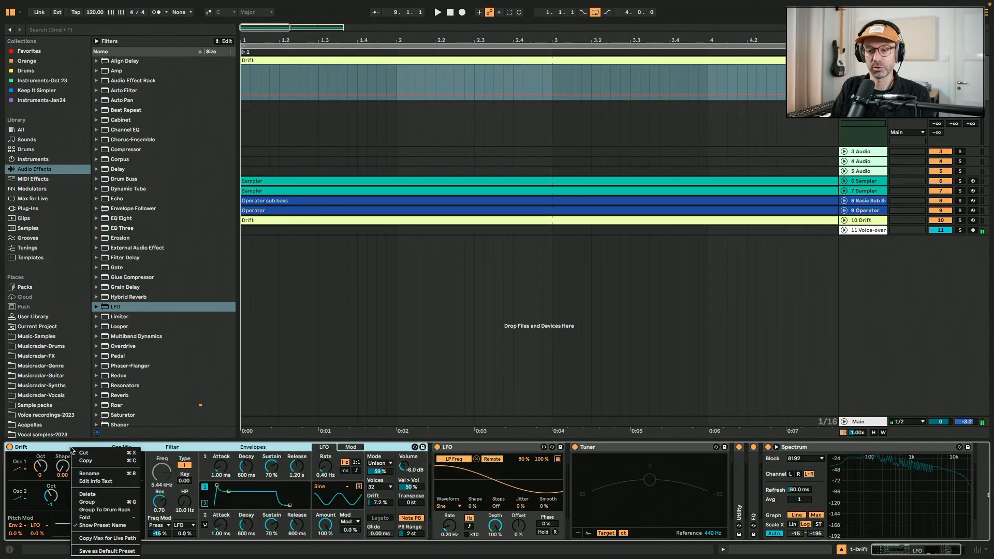
{"action": "left_click", "coordinate": [108, 502]}
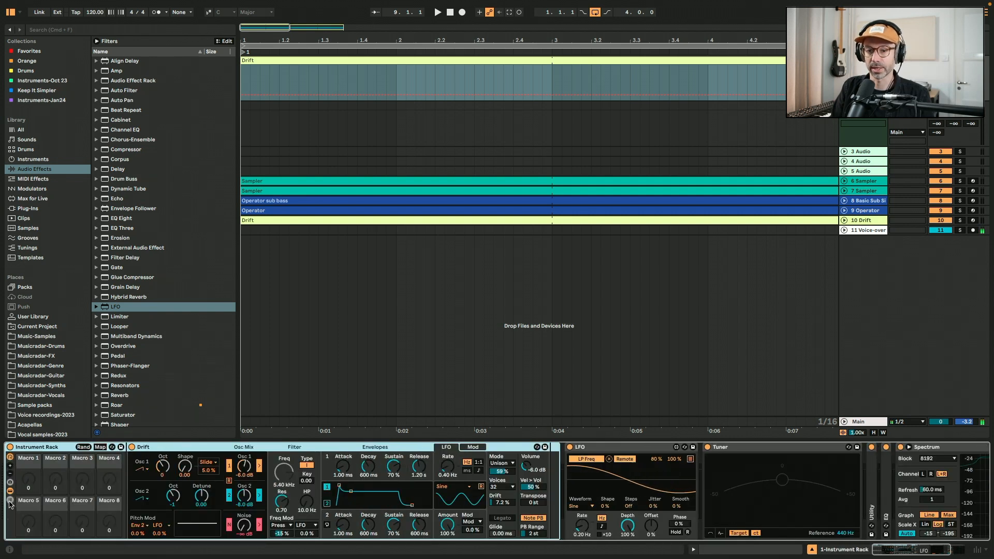
{"action": "left_click", "coordinate": [9, 501]}
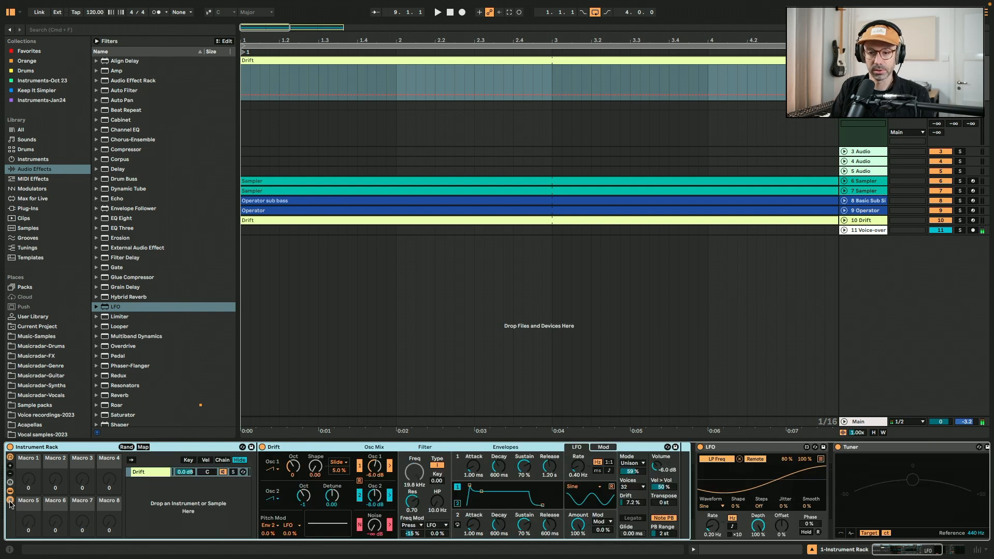
{"action": "left_click", "coordinate": [149, 471]}
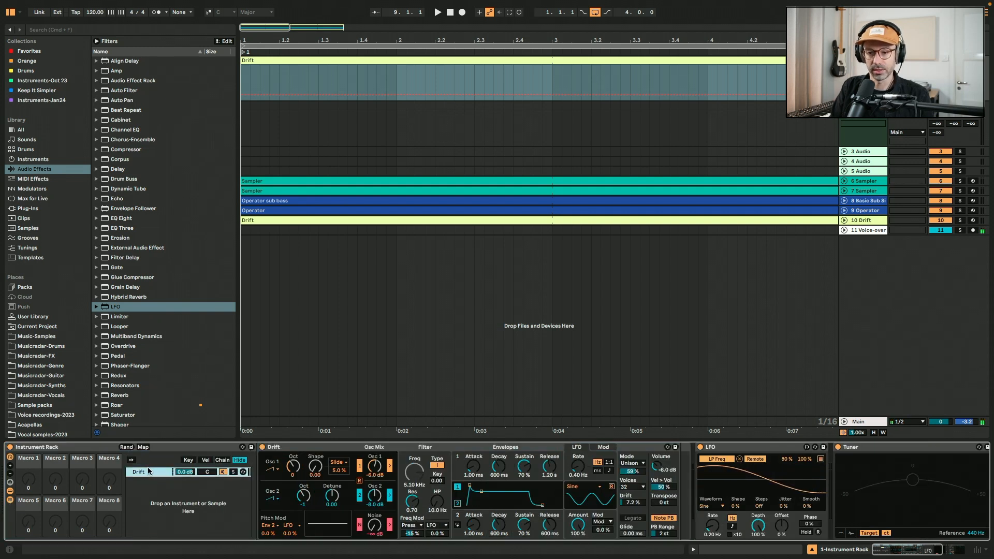
Add Operator as a second chain below Drift in the Instrument Rack, and mute the Drift chain
{"action": "left_click", "coordinate": [55, 160]}
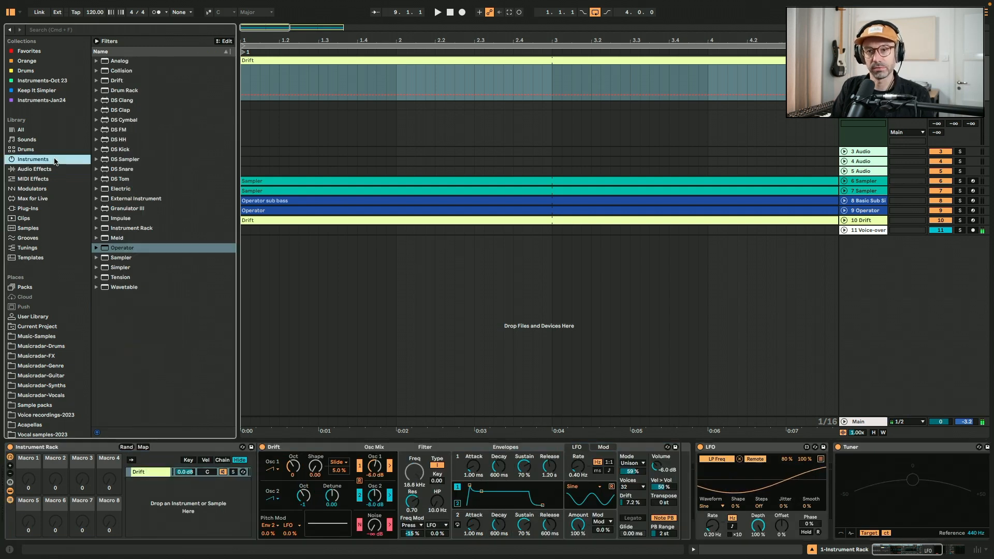
{"action": "left_click_drag", "start_coordinate": [124, 250], "coordinate": [166, 515]}
{"action": "left_click", "coordinate": [155, 472]}
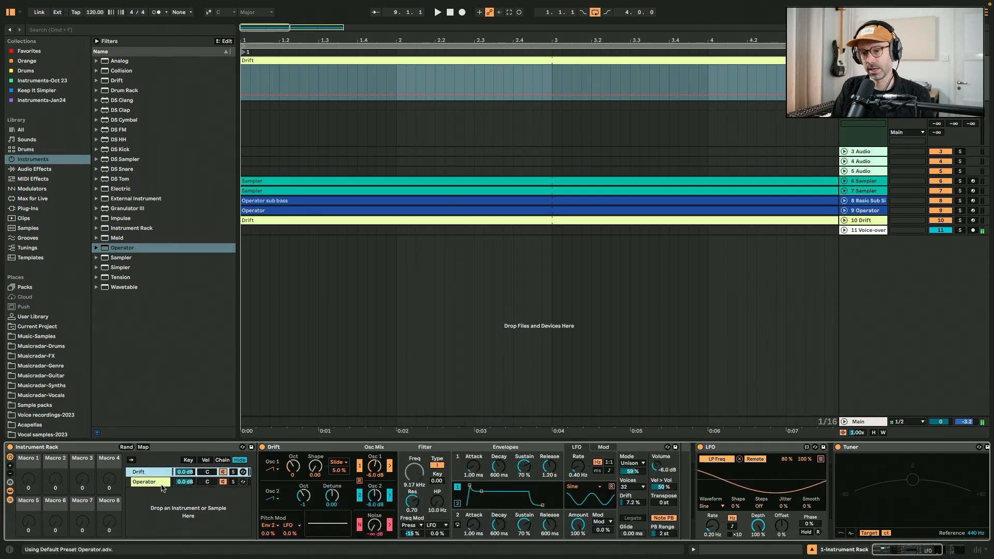
{"action": "left_click", "coordinate": [162, 482]}
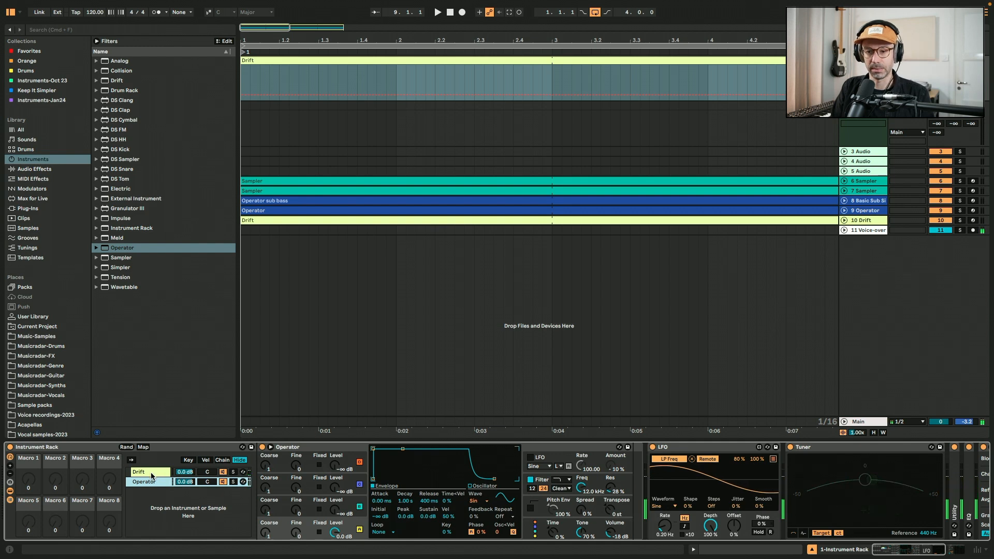
{"action": "left_click", "coordinate": [152, 473]}
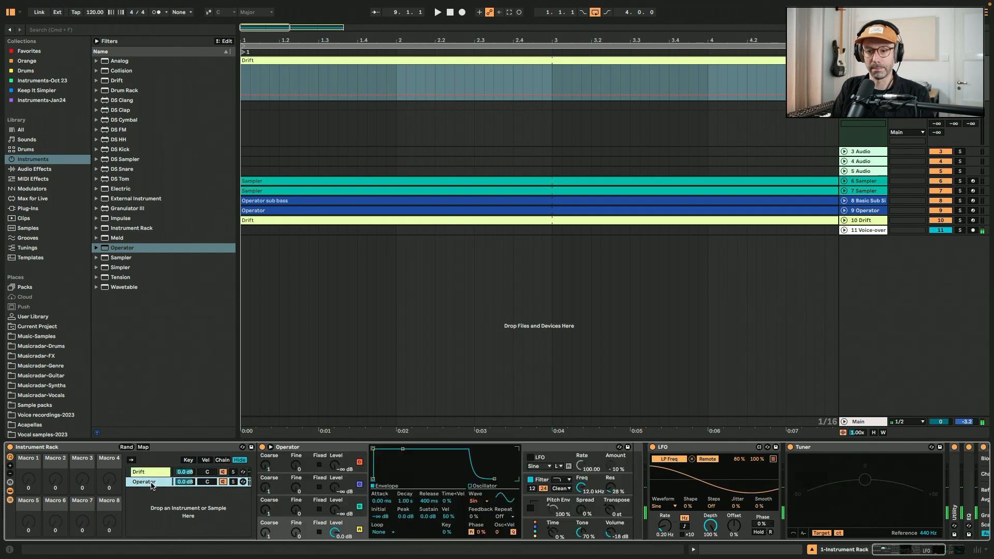
{"action": "left_click", "coordinate": [212, 482]}
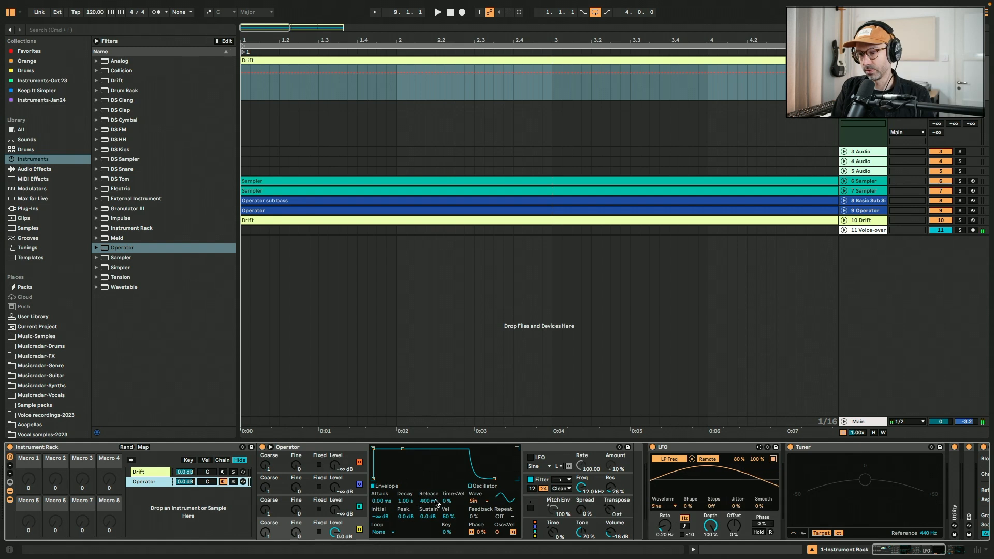
Set Operator's oscillator A envelope release to 1000 ms and its attack to 5 ms
{"action": "left_click_drag", "start_coordinate": [436, 502], "coordinate": [432, 505]}
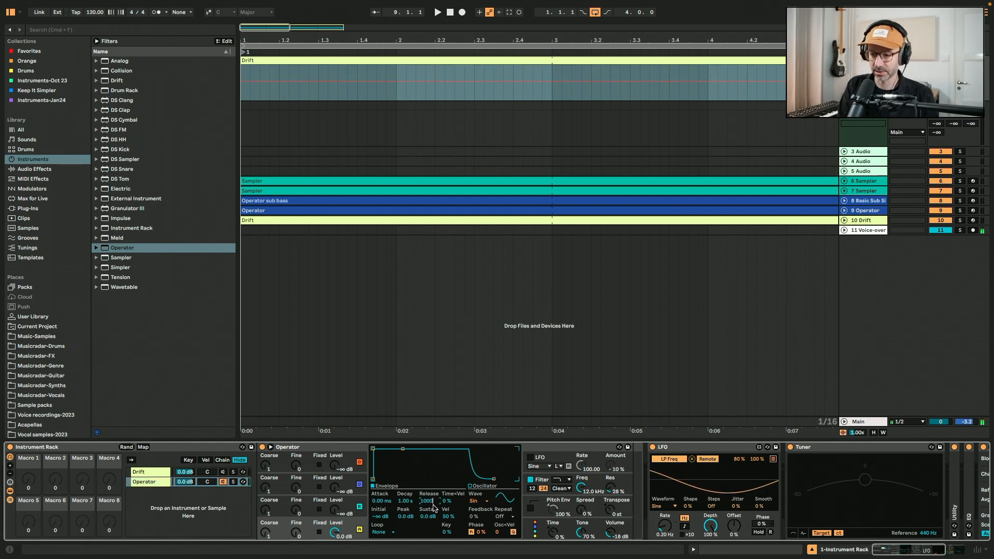
{"action": "left_click", "coordinate": [381, 502]}
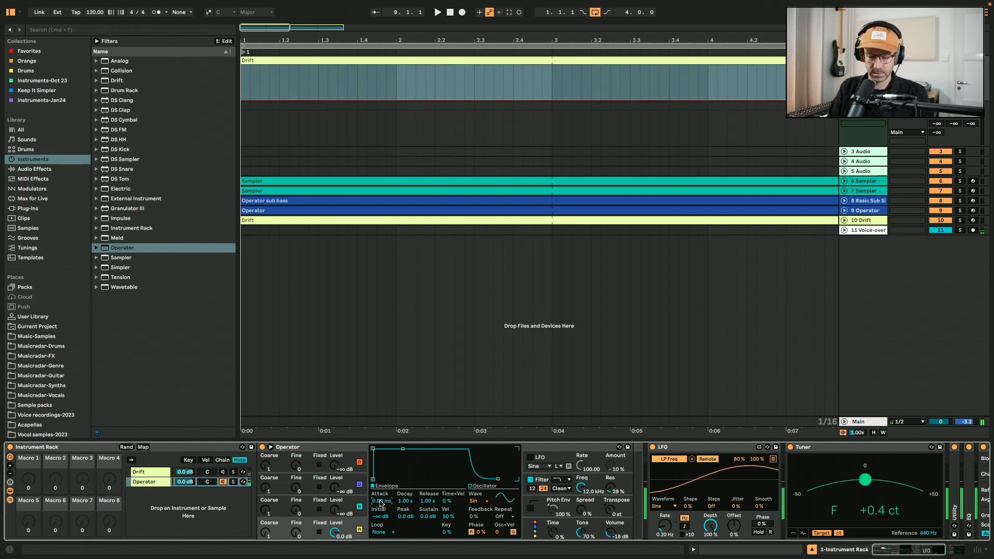
{"action": "type", "text": "5"}
{"action": "key", "text": "Return"}
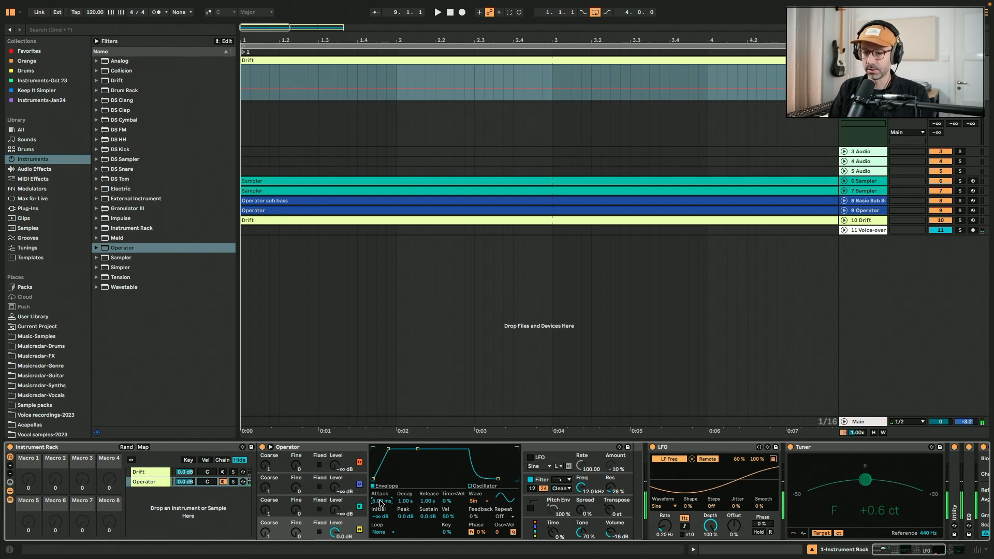
Return to the Drift chain and fold the LFO and Tuner devices to bring Spectrum into view
{"action": "left_click", "coordinate": [164, 473]}
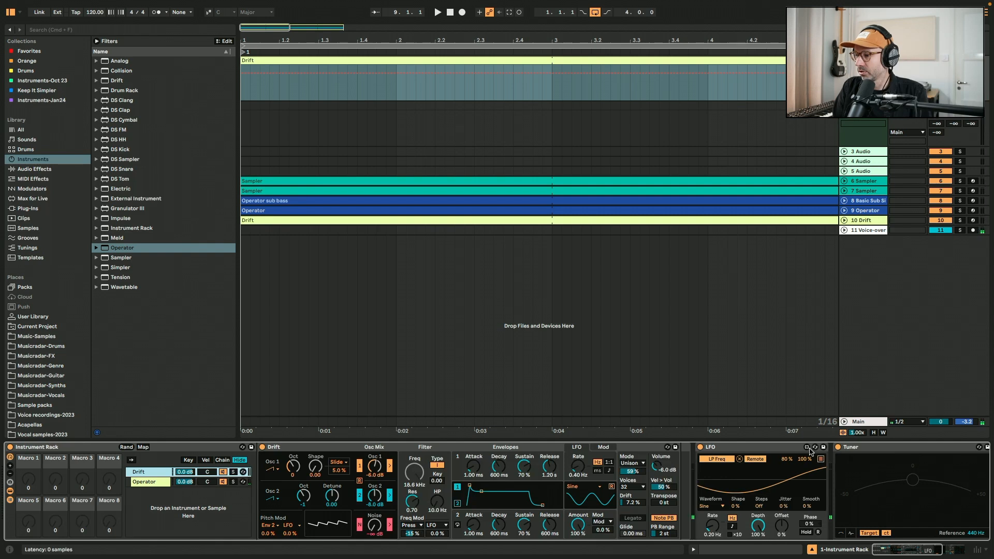
{"action": "left_click", "coordinate": [784, 450]}
{"action": "double_click", "coordinate": [784, 451]}
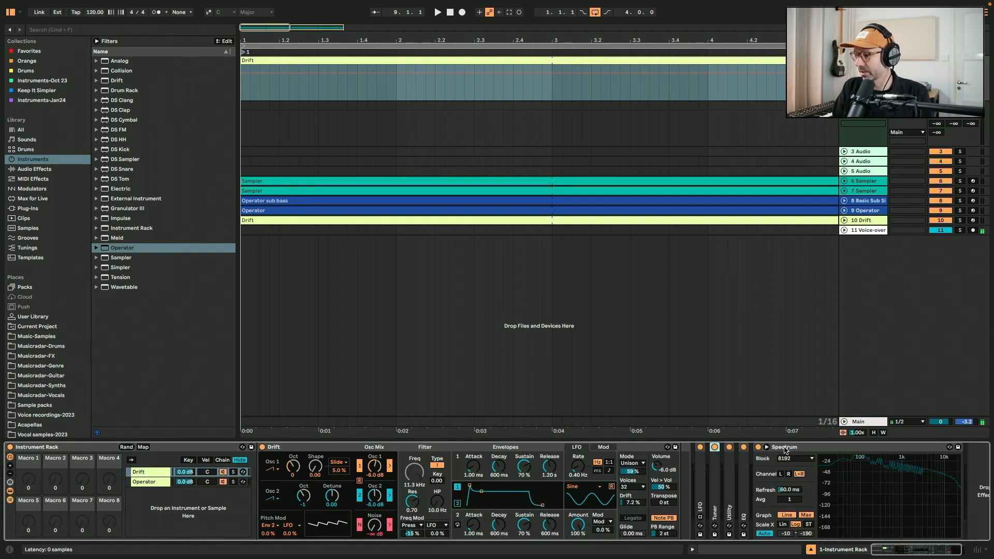
{"action": "left_click", "coordinate": [786, 449]}
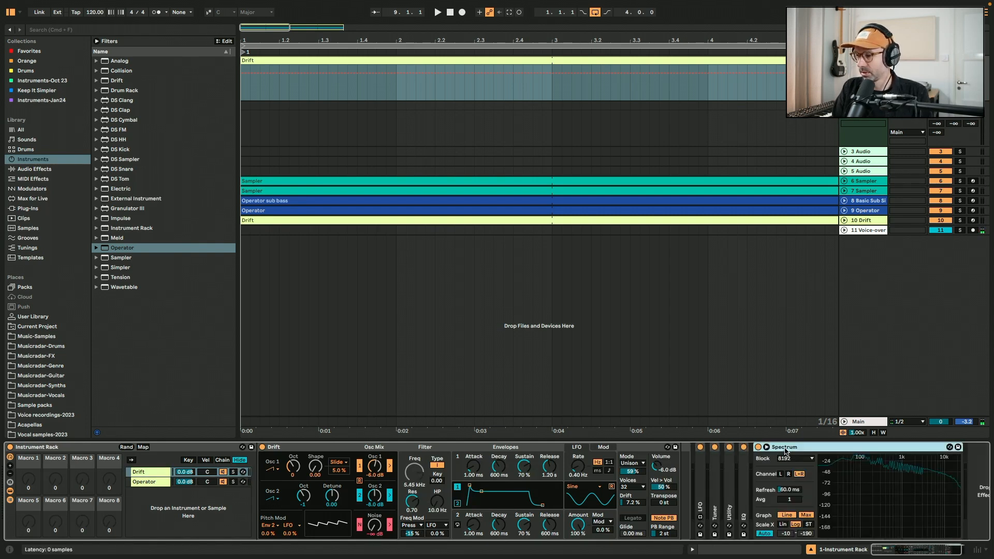
Compare the low-frequency content of the Operator and Drift chains in the enlarged Spectrum display, muting each chain in turn
{"action": "left_click", "coordinate": [225, 483]}
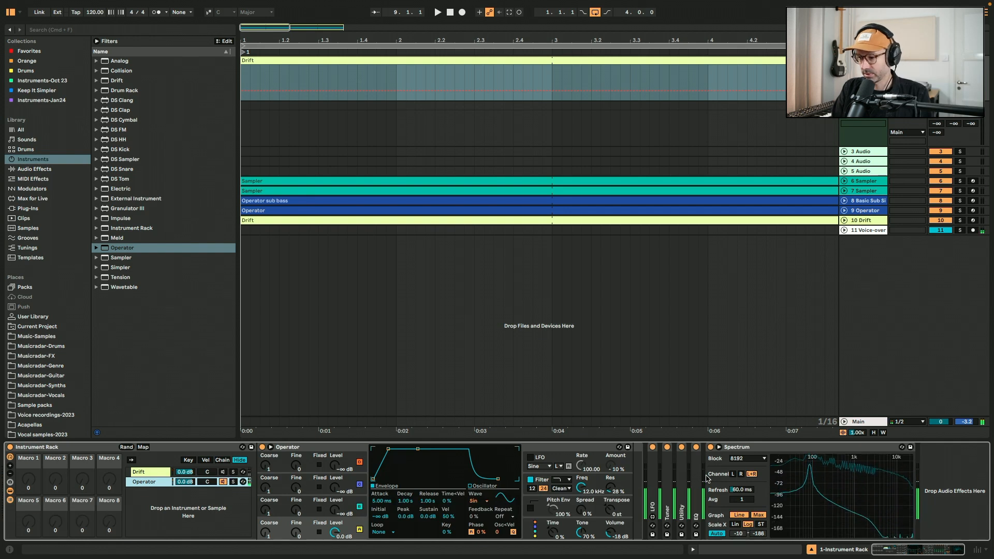
{"action": "left_click", "coordinate": [721, 448]}
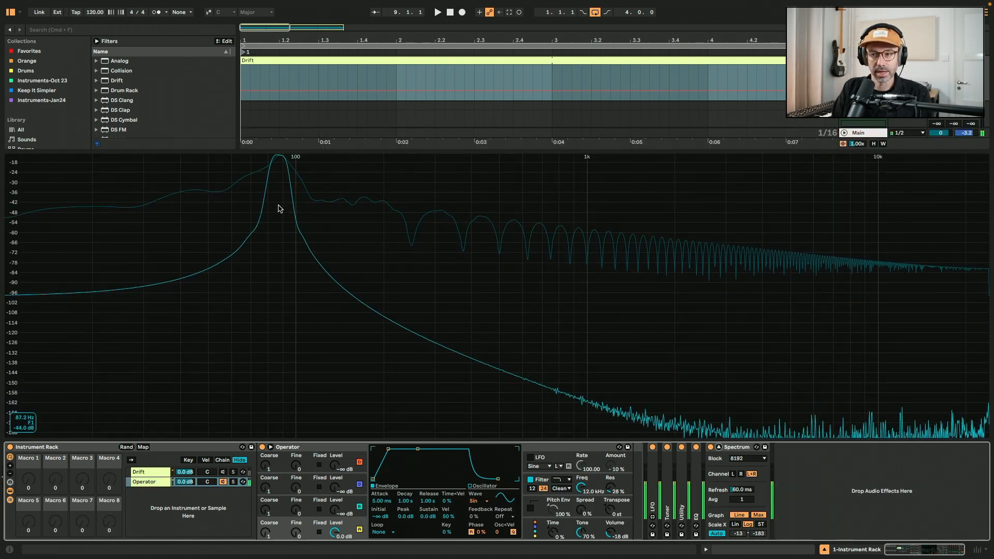
{"action": "left_click", "coordinate": [162, 473]}
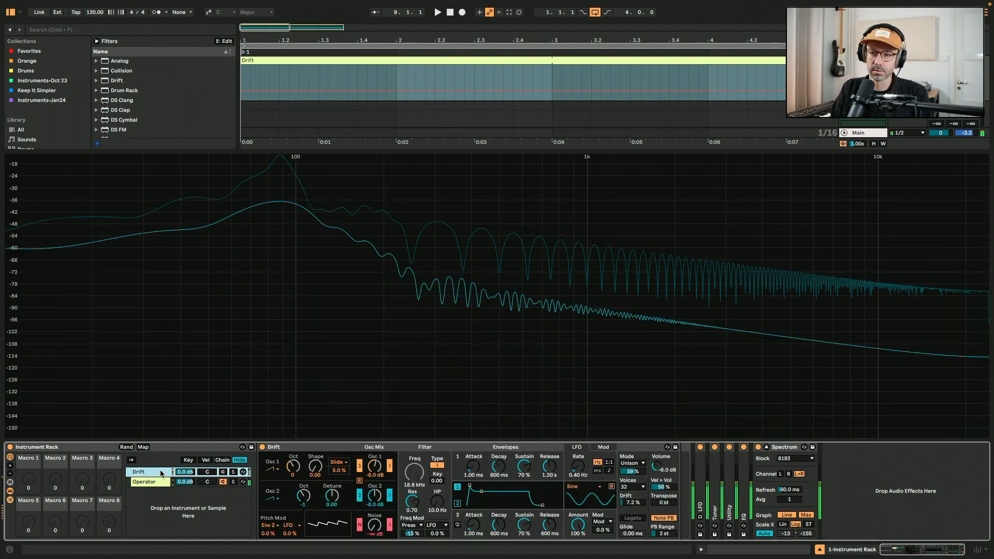
{"action": "left_click", "coordinate": [223, 482]}
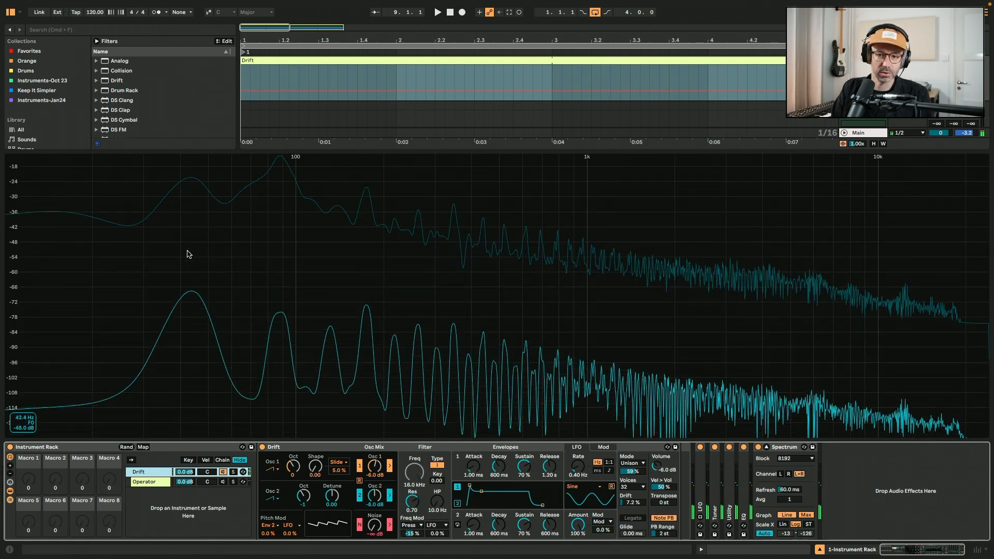
{"action": "left_click", "coordinate": [195, 481]}
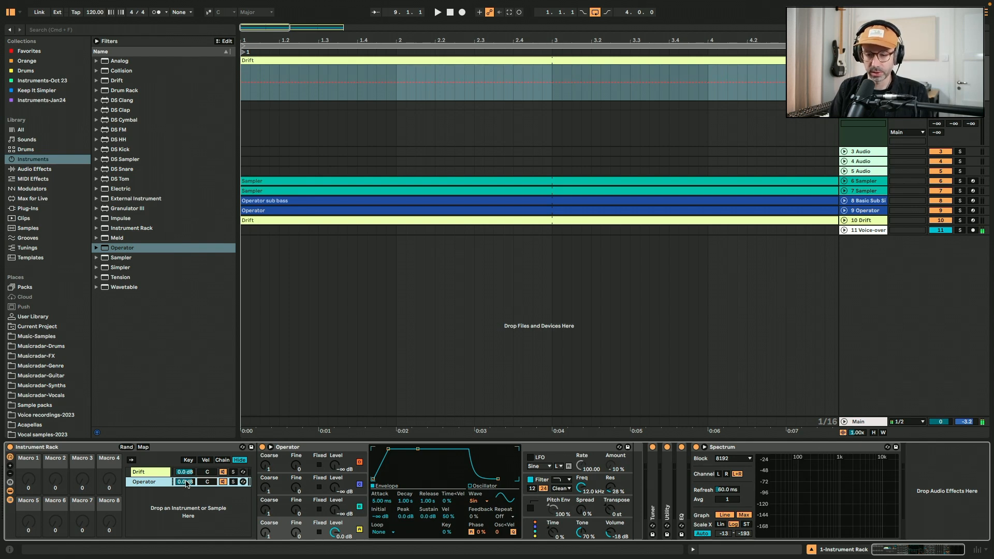
{"action": "mouse_move", "coordinate": [185, 482]}
{"action": "left_mouse_down"}
{"action": "mouse_move", "coordinate": [185, 456]}
{"action": "mouse_move", "coordinate": [187, 489]}
{"action": "left_mouse_up"}
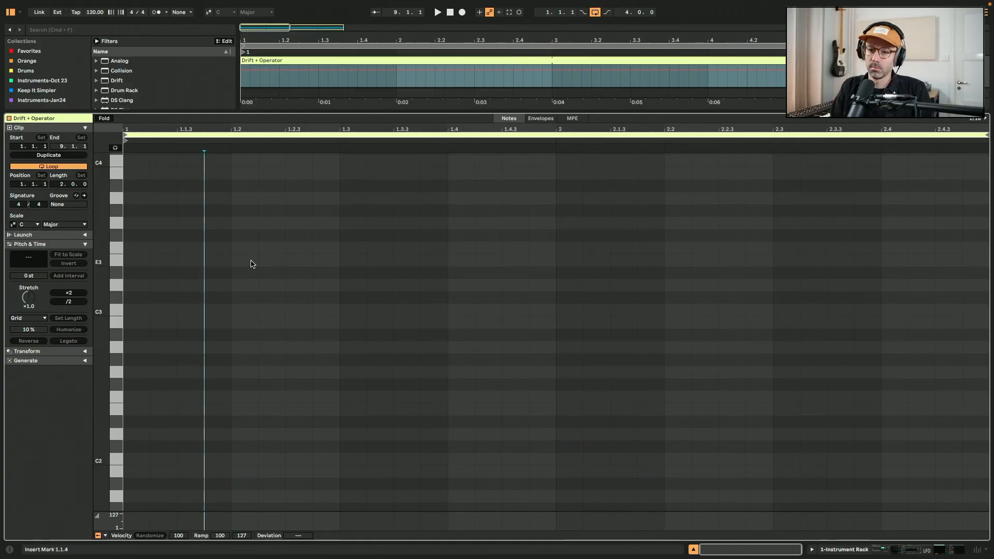
Add a short note near C1 at the start of the Drift + Operator clip and set the clip's scale to D Minor
{"action": "scroll", "coordinate": [166, 344], "scroll_direction": "down", "scroll_amount": 6}
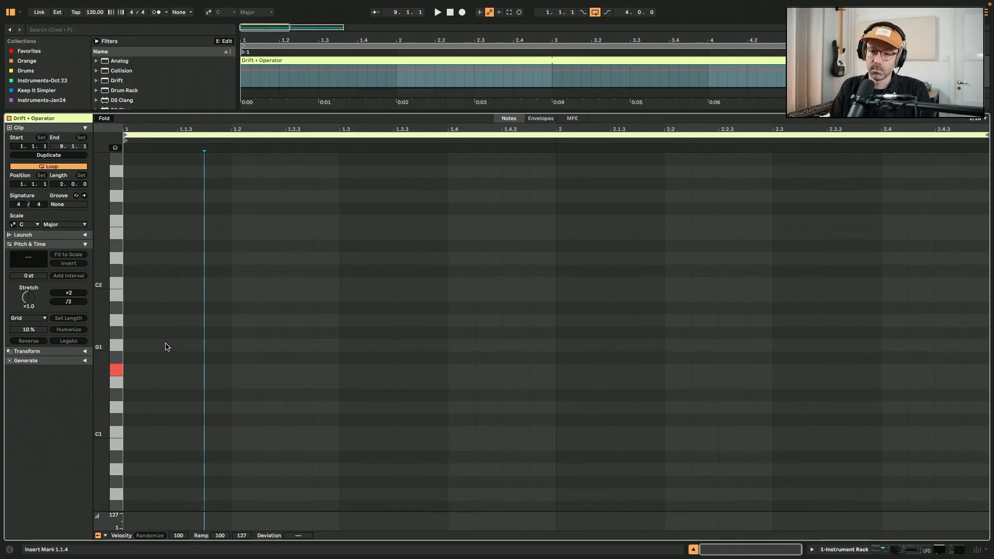
{"action": "double_click", "coordinate": [138, 382]}
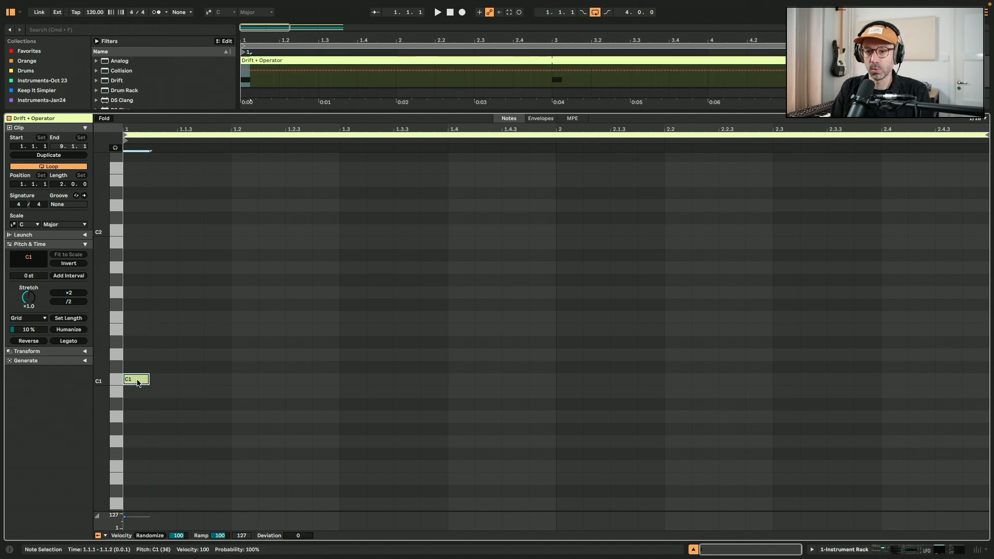
{"action": "left_click_drag", "start_coordinate": [141, 357], "coordinate": [141, 345]}
{"action": "left_click", "coordinate": [31, 223]}
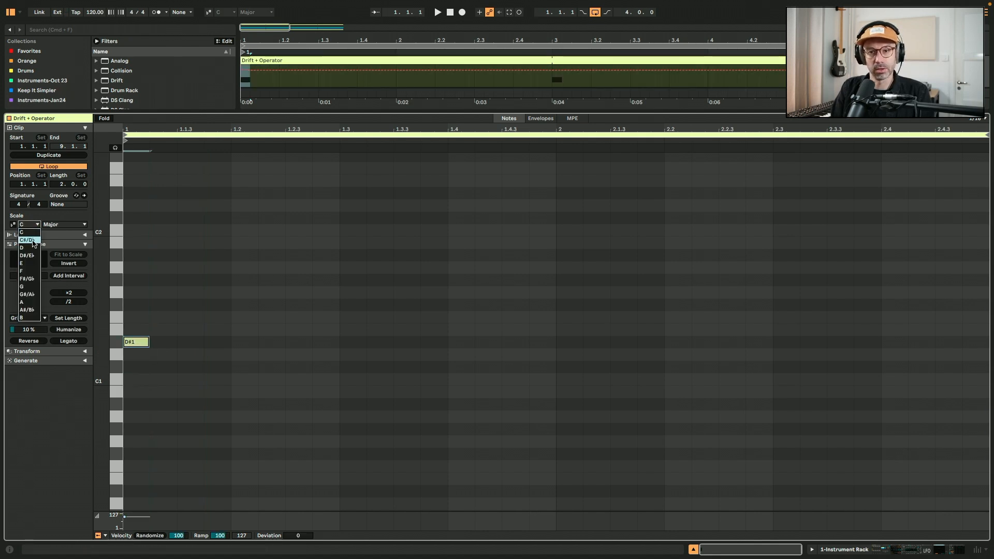
{"action": "left_click", "coordinate": [29, 248]}
{"action": "left_click", "coordinate": [57, 225]}
{"action": "left_click", "coordinate": [57, 240]}
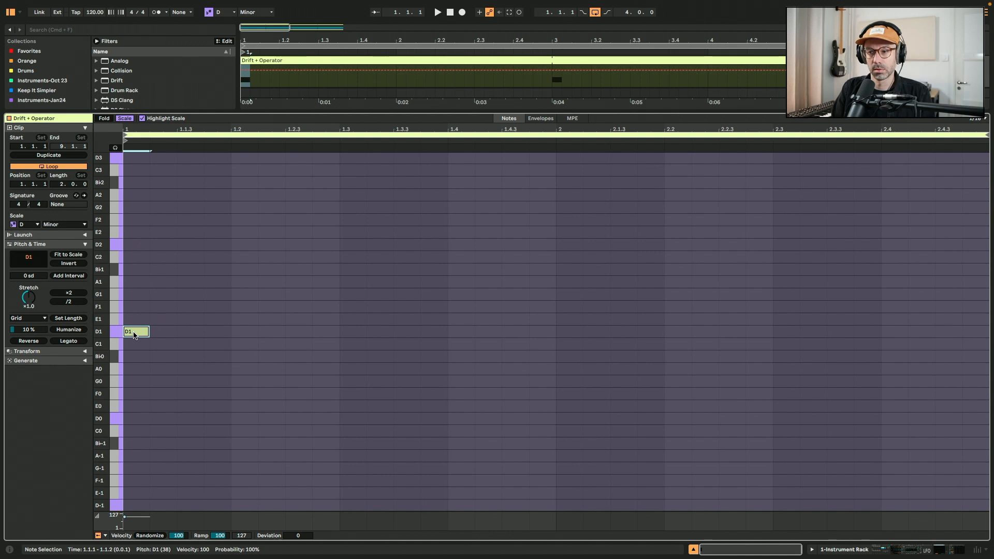
Build bar 1 with a three-beat B♭1 and a one-beat G1, and duplicate both notes into bar 2 one scale step lower
{"action": "left_click_drag", "start_coordinate": [134, 335], "coordinate": [551, 272]}
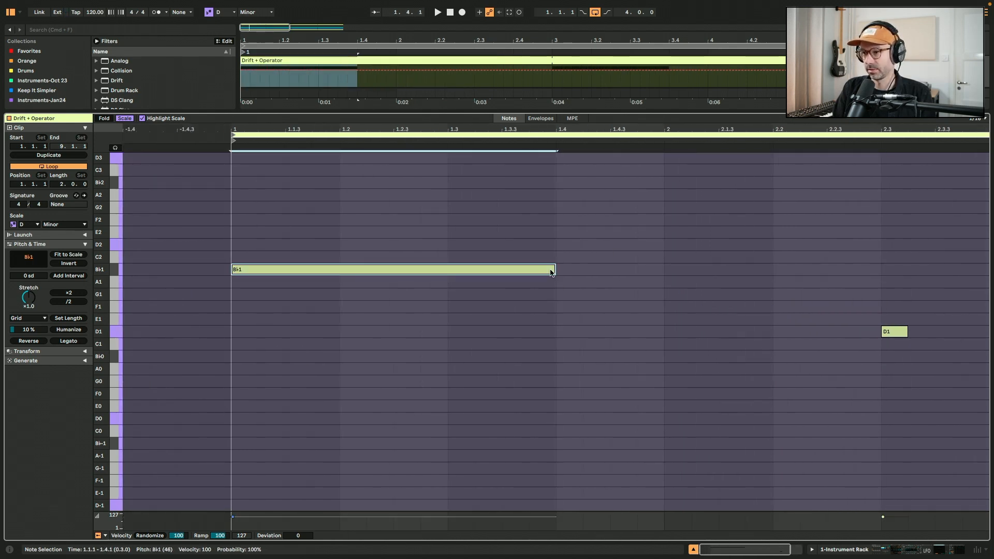
{"action": "left_click_drag", "start_coordinate": [624, 325], "coordinate": [504, 246]}
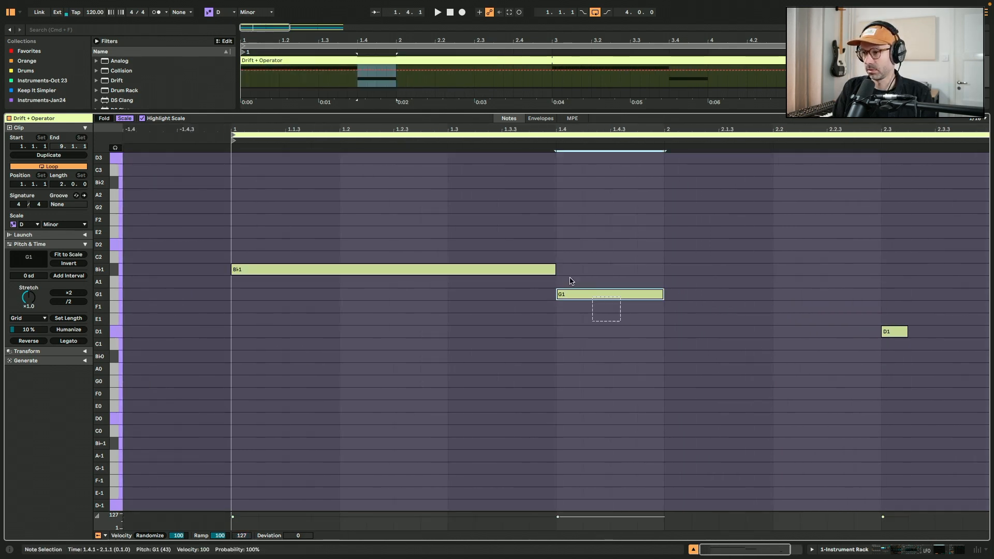
{"action": "key", "text": "super+d"}
{"action": "left_click_drag", "start_coordinate": [573, 270], "coordinate": [574, 282]}
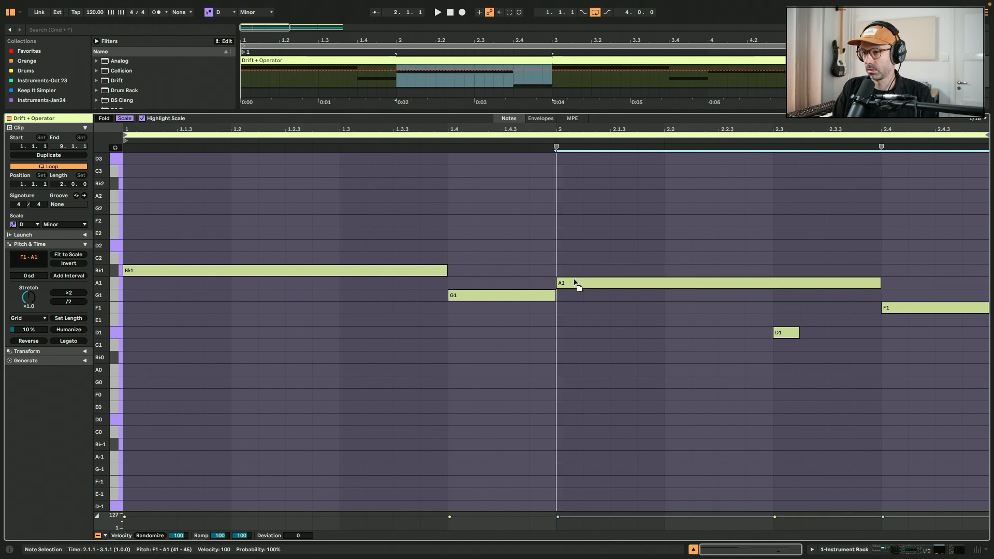
Lower bar 2's final one-beat note to D1, delete the stray short D1 at 2.3, and play the bass line
{"action": "left_click_drag", "start_coordinate": [915, 308], "coordinate": [913, 332]}
{"action": "left_click", "coordinate": [786, 332]}
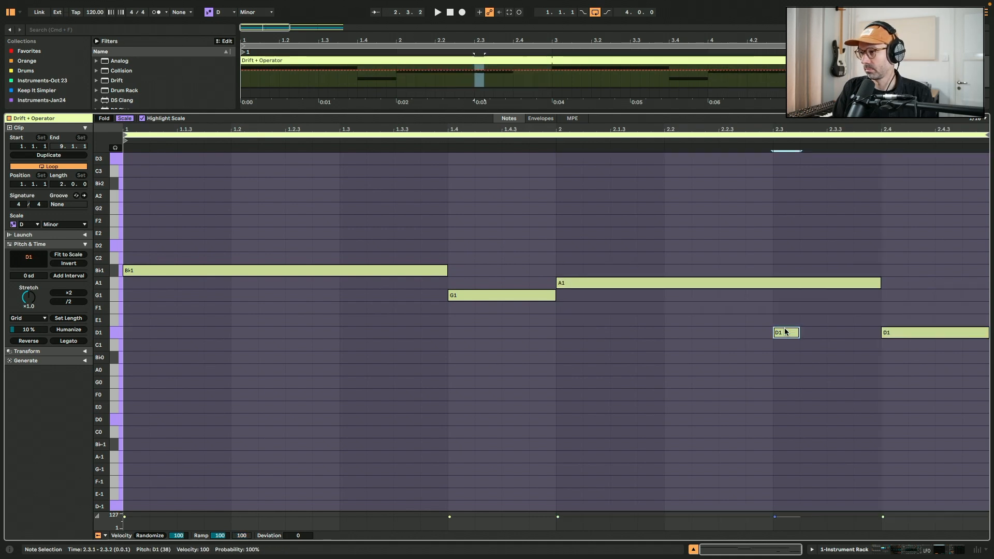
{"action": "key", "text": "Delete"}
{"action": "key", "text": "space"}
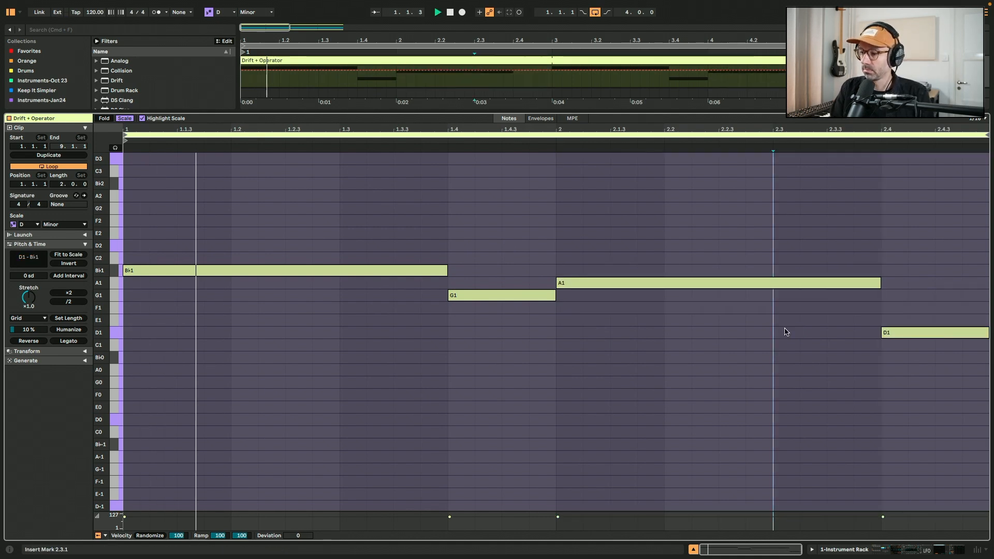
Enlarge the velocity lane and set the velocity of the final G1 and D1 notes of both bars to 80
{"action": "left_click_drag", "start_coordinate": [470, 512], "coordinate": [469, 490]}
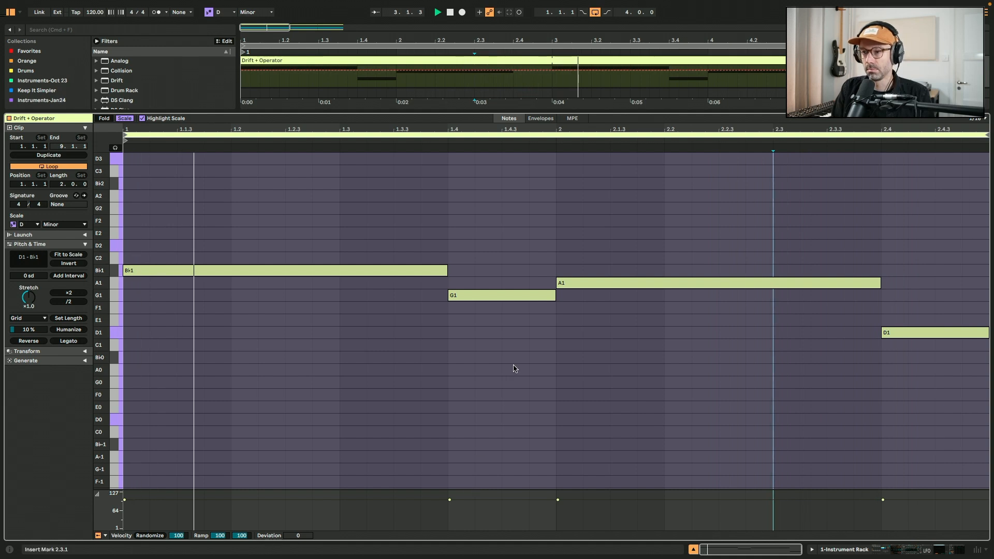
{"action": "left_click_drag", "start_coordinate": [518, 357], "coordinate": [535, 246]}
{"action": "left_click_drag", "start_coordinate": [935, 374], "coordinate": [935, 268]}
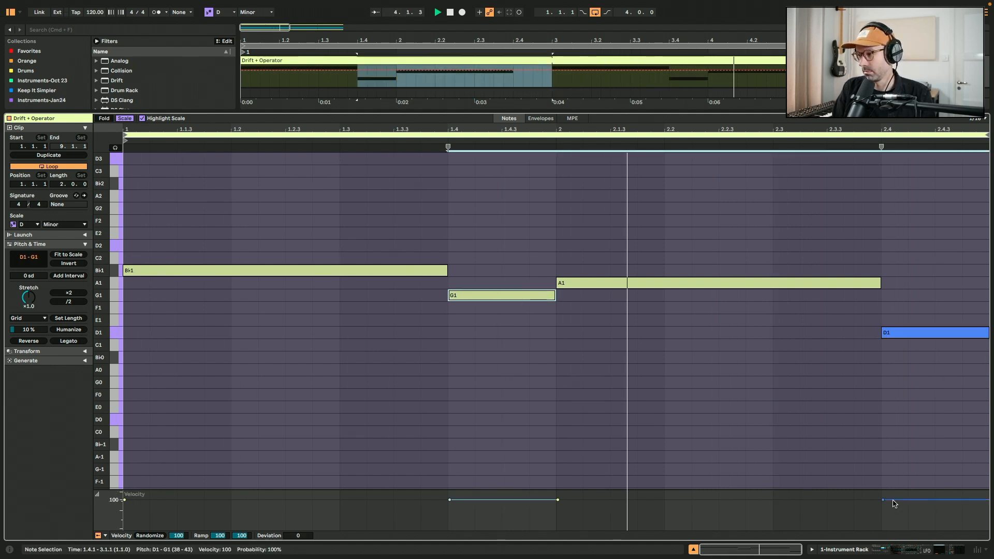
{"action": "left_click_drag", "start_coordinate": [895, 503], "coordinate": [895, 510]}
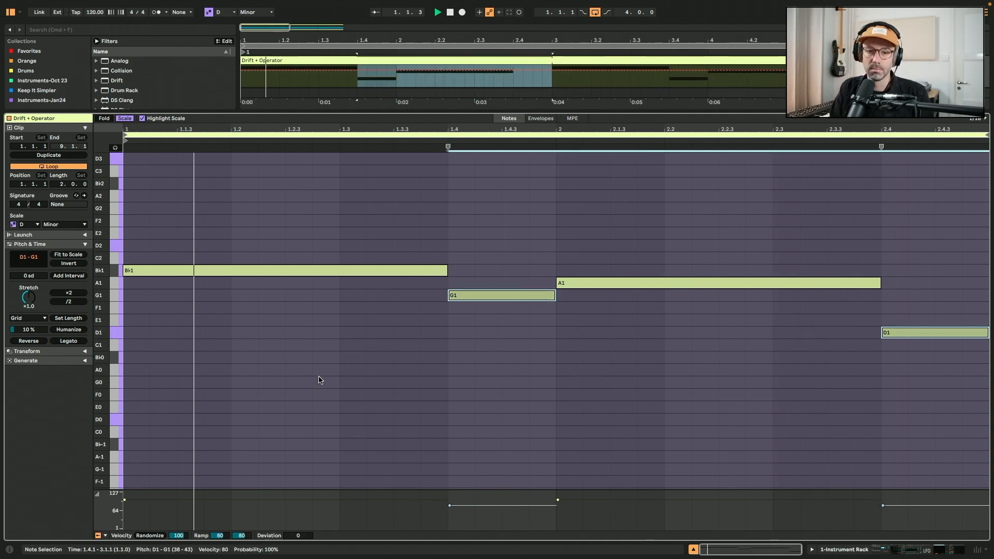
Add EQ Eight after the LFO in the Drift chain, with its band 1 low cut enabled at 90 Hz
{"action": "key", "text": "shift+Tab"}
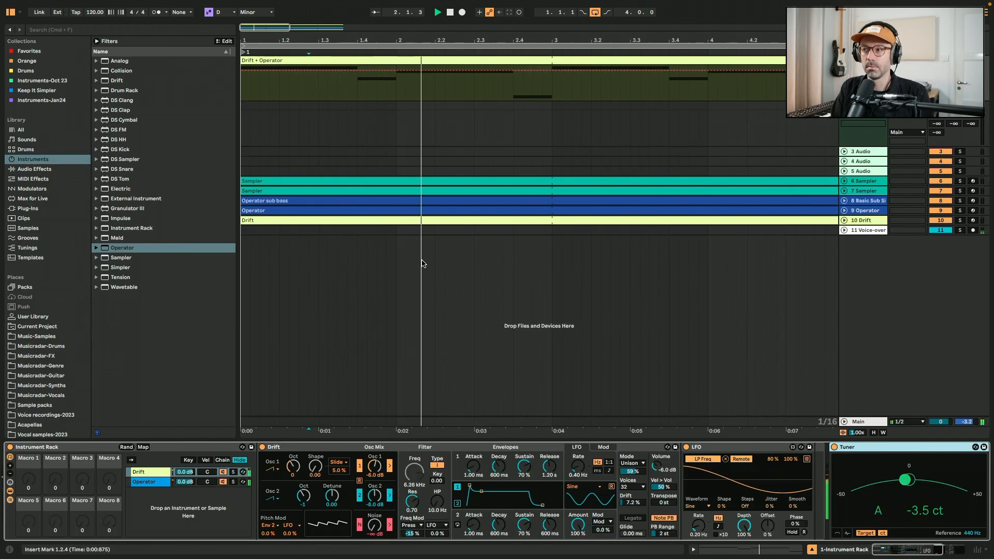
{"action": "key", "text": "shift+Tab"}
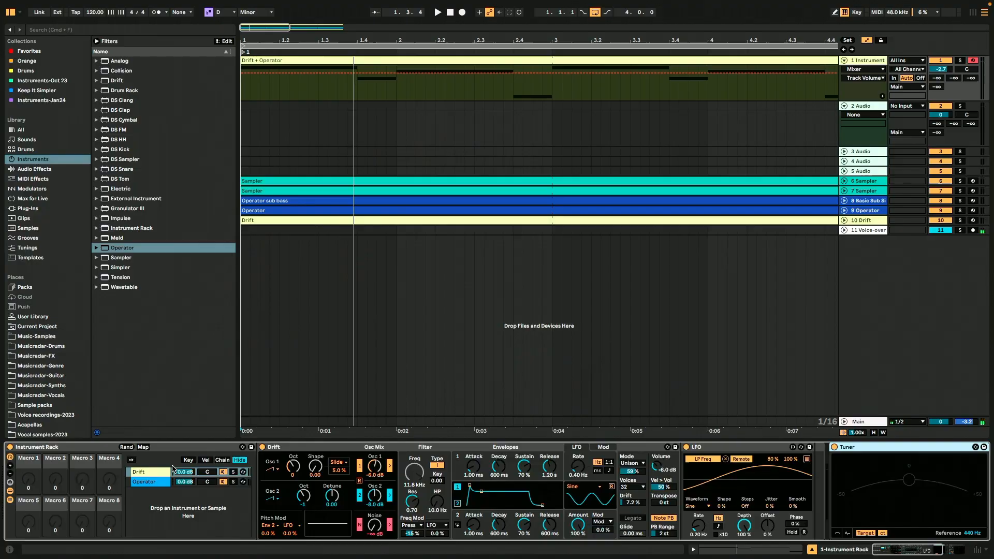
{"action": "left_click", "coordinate": [62, 170]}
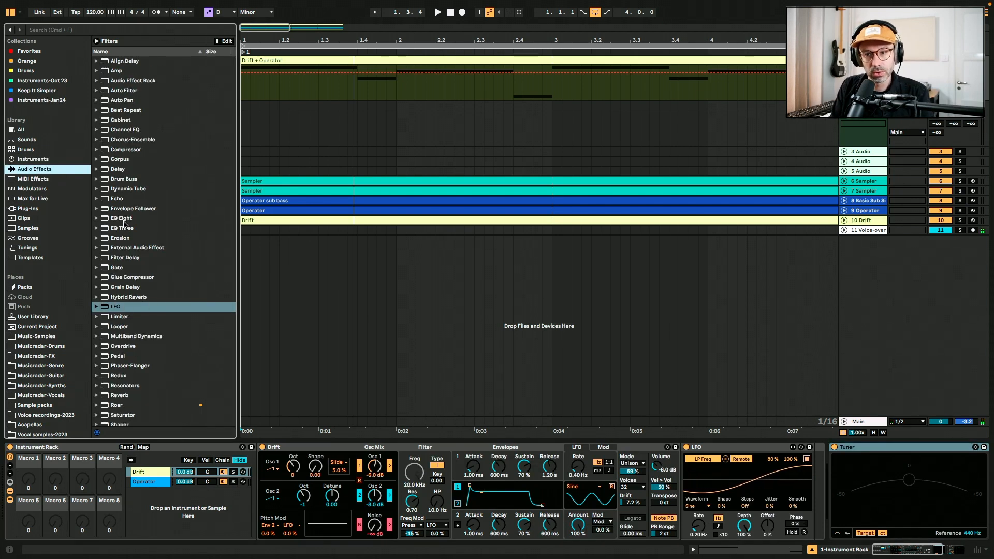
{"action": "left_click_drag", "start_coordinate": [124, 221], "coordinate": [157, 476]}
{"action": "left_click", "coordinate": [775, 535]}
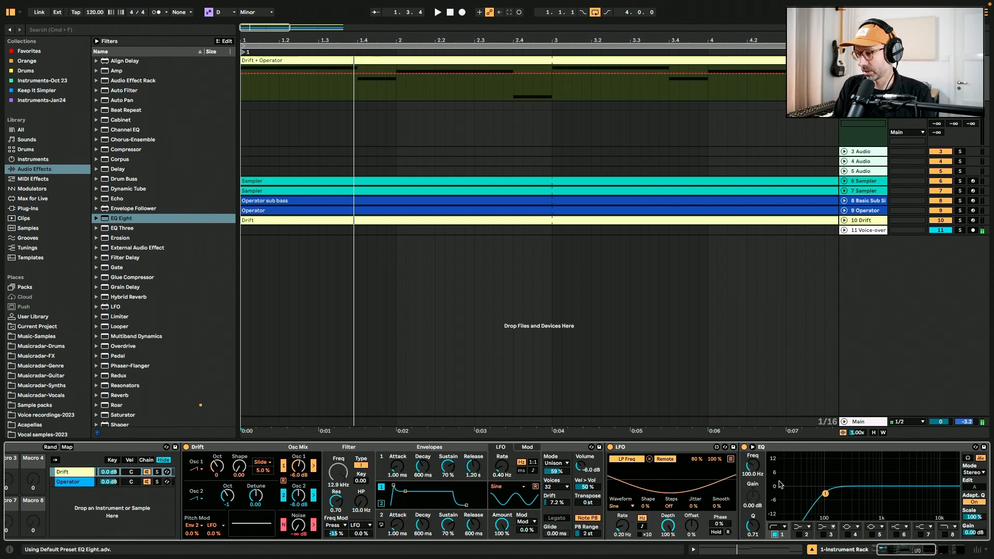
{"action": "left_click", "coordinate": [770, 450]}
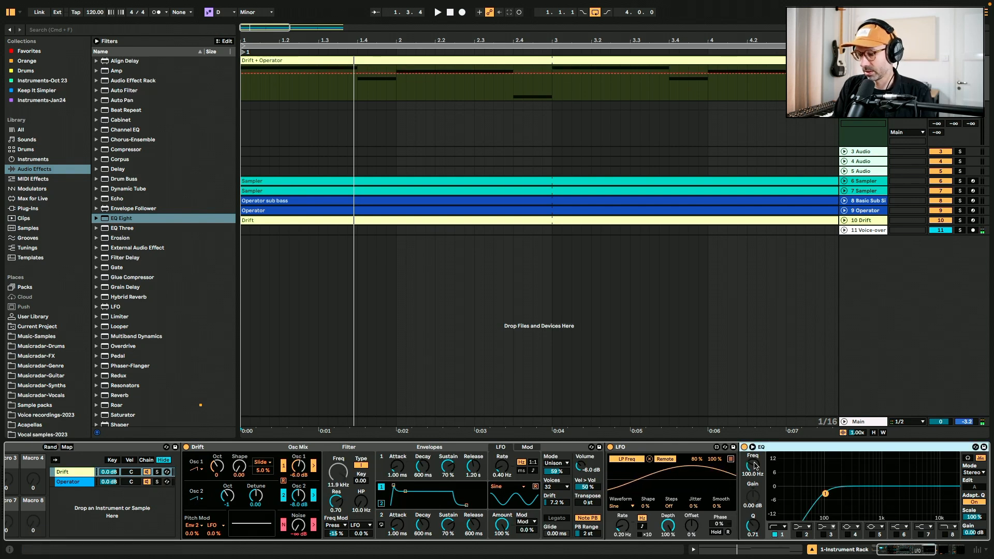
Check the low-cut Drift layer against the Operator sub by muting each chain in turn and switching between them
{"action": "left_click", "coordinate": [147, 483]}
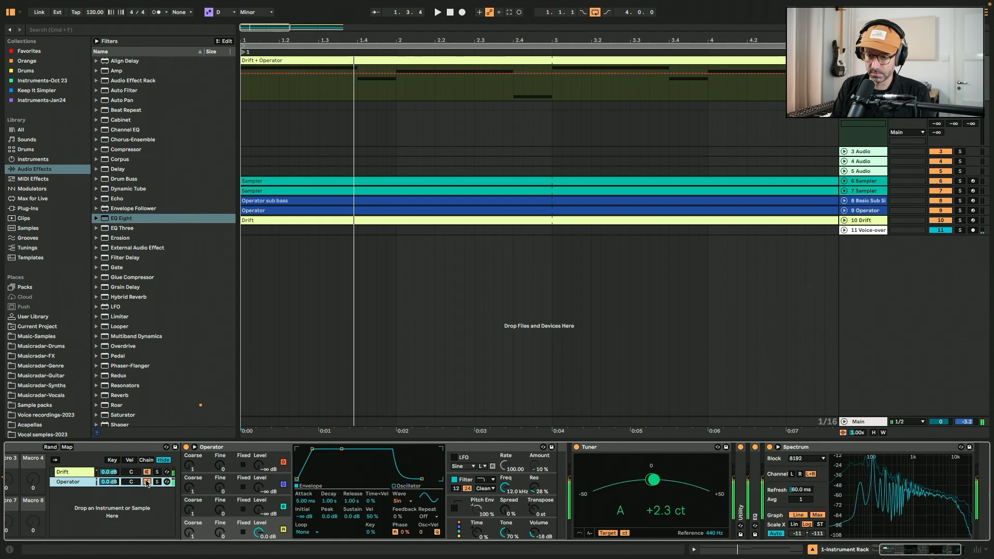
{"action": "left_click", "coordinate": [77, 473]}
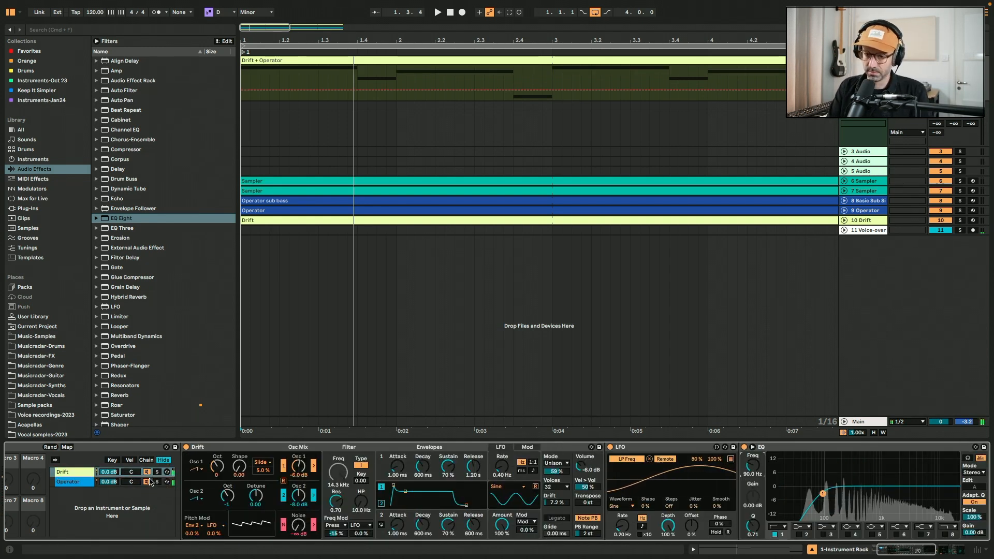
{"action": "left_click", "coordinate": [148, 484]}
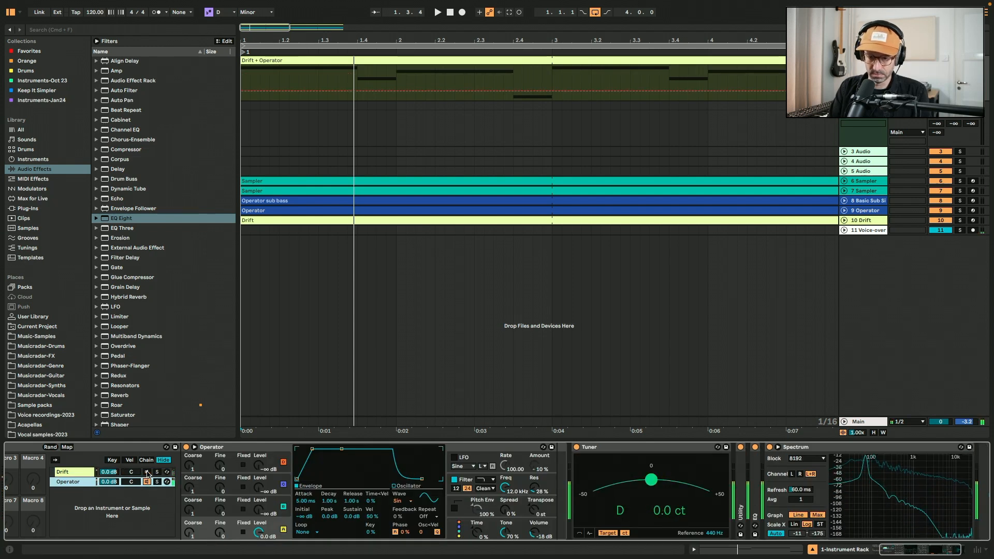
{"action": "left_click", "coordinate": [147, 473]}
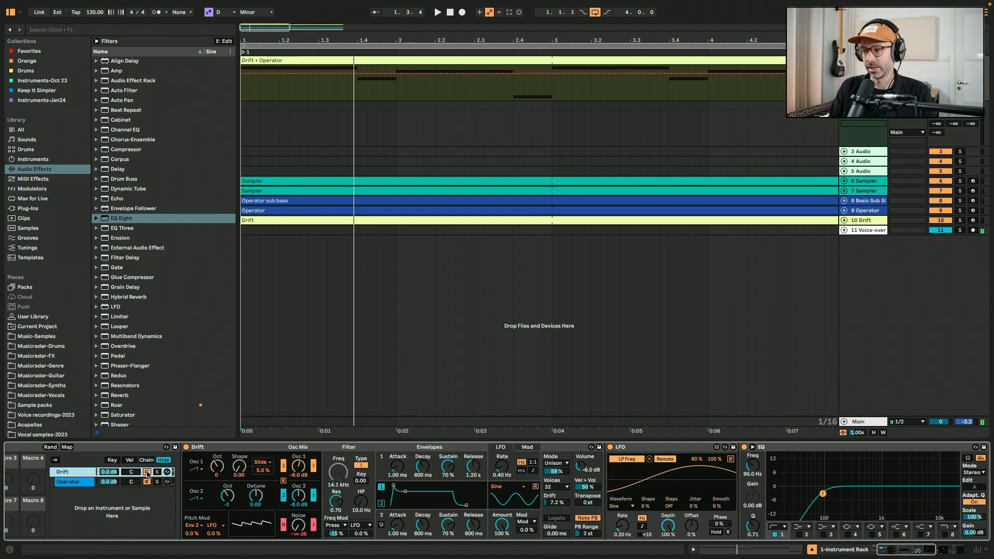
{"action": "left_click", "coordinate": [77, 481]}
{"action": "left_click", "coordinate": [78, 473]}
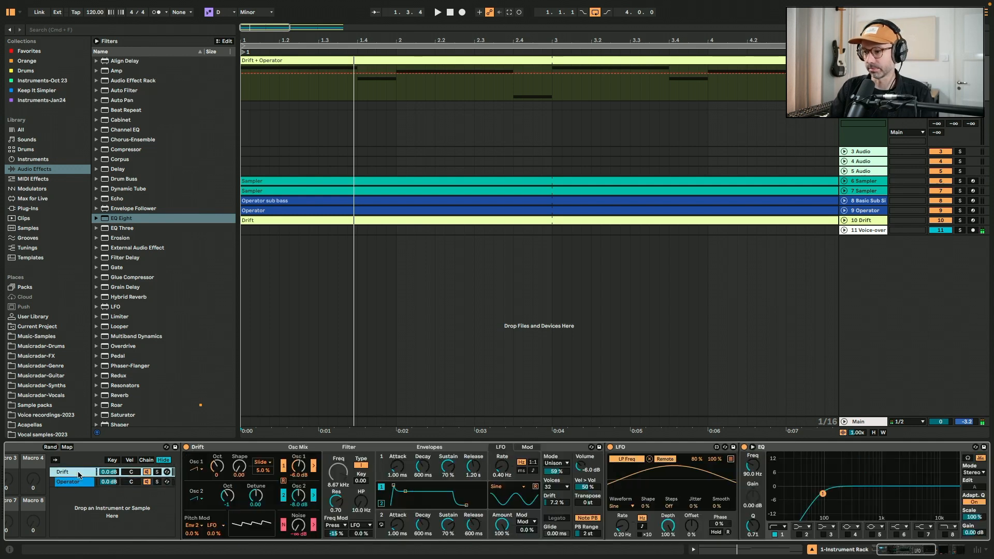